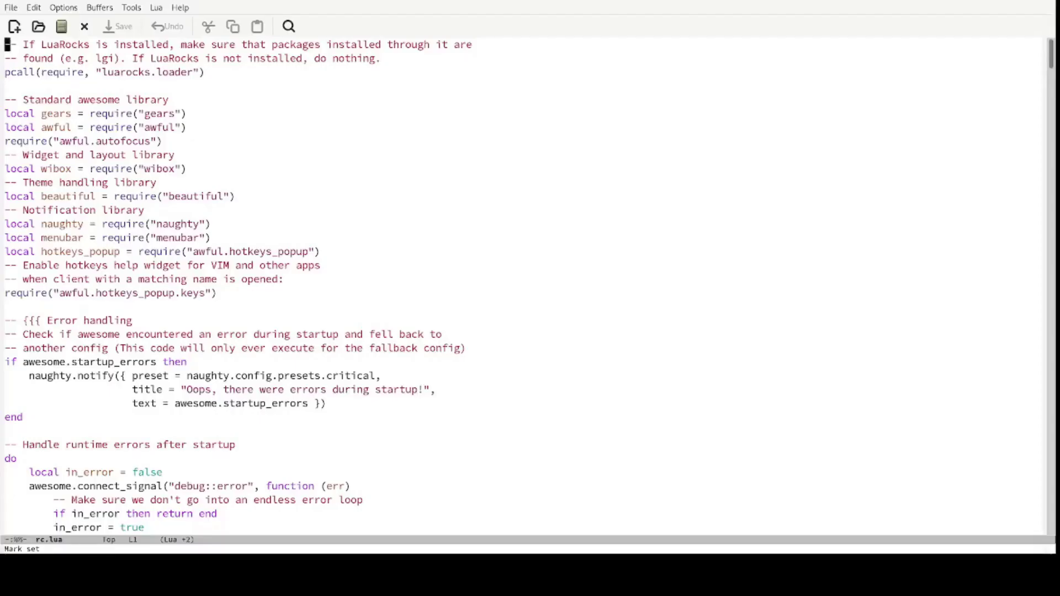
- Go to line 531 of rc.lua and select the titlebar block from its heading comment through the closing end)
key("alt+g")
type("g")
type("53")
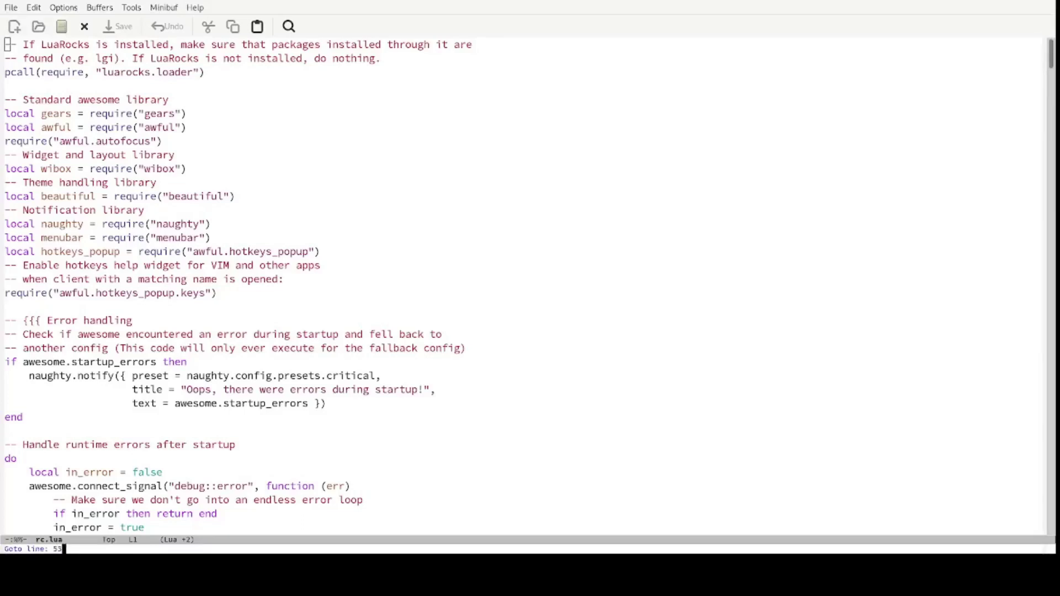
type("1")
key("Return")
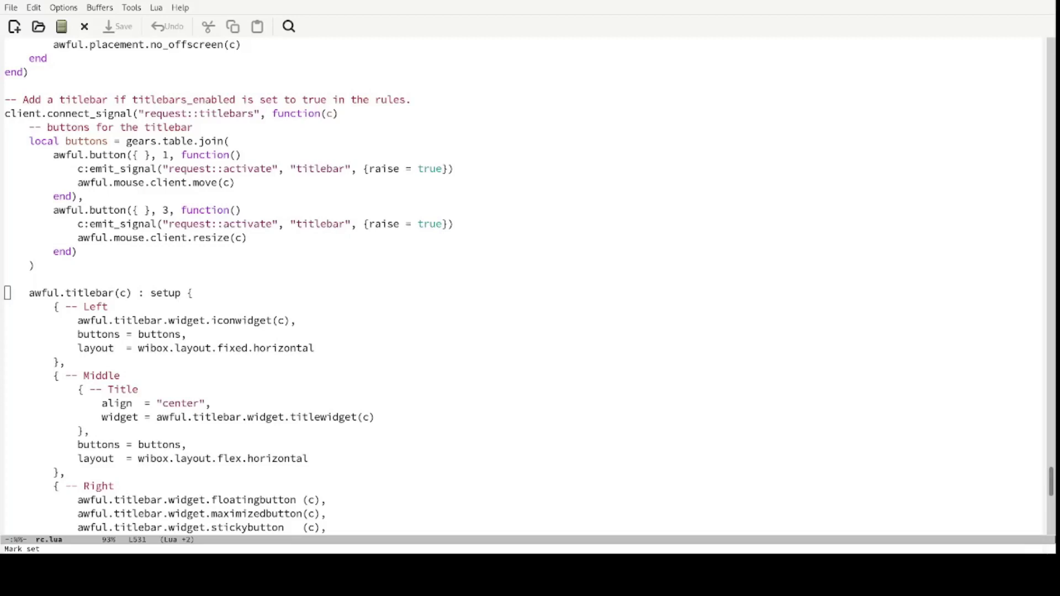
left_click_drag(4, 99, 5, 317)
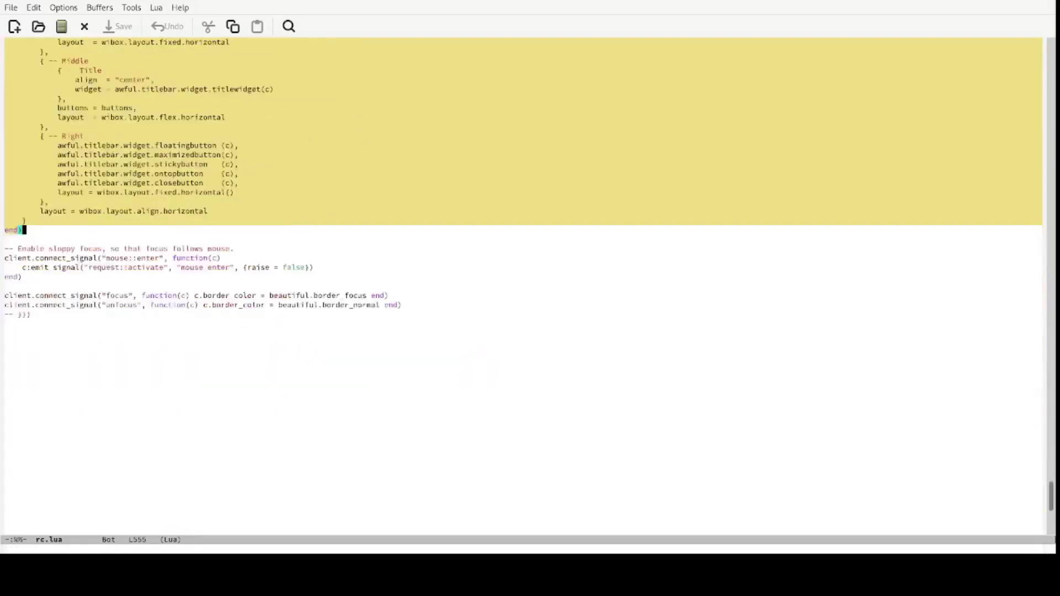
scroll(524, 254, "up", 5)
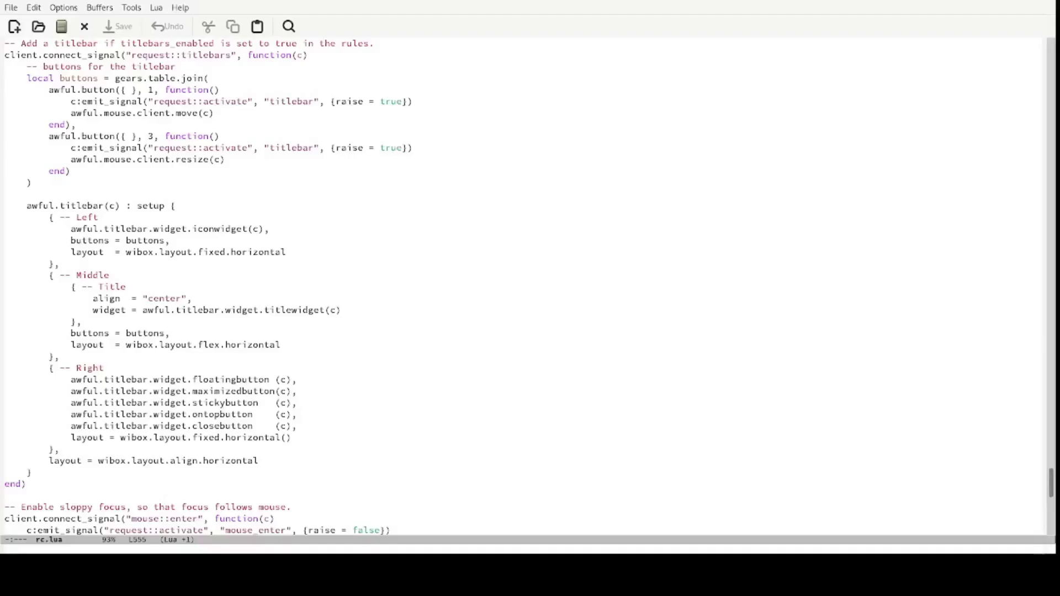
- Delete the awful.titlebar(c) setup block inside the request::titlebars handler in rc.lua, and select the remaining handler
key("ctrl+space")
key("Up")
key("Up")
key("Up")
key("Up")
key("Up")
key("Up")
key("Up")
key("Up")
key("Up")
key("Up")
key("Up")
key("Up")
key("Up")
key("Up")
key("Up")
key("Up")
key("Up")
key("Up")
key("Up")
key("Up")
key("ctrl+w")
key("BackSpace")
scroll(523, 286, "up", 4)
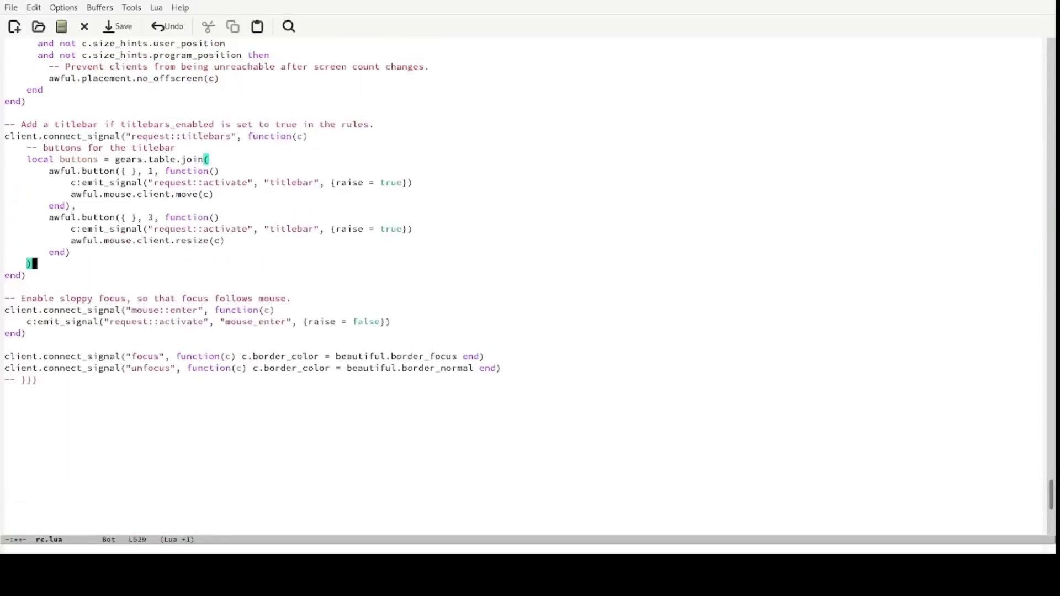
left_click_drag(27, 276, 7, 136)
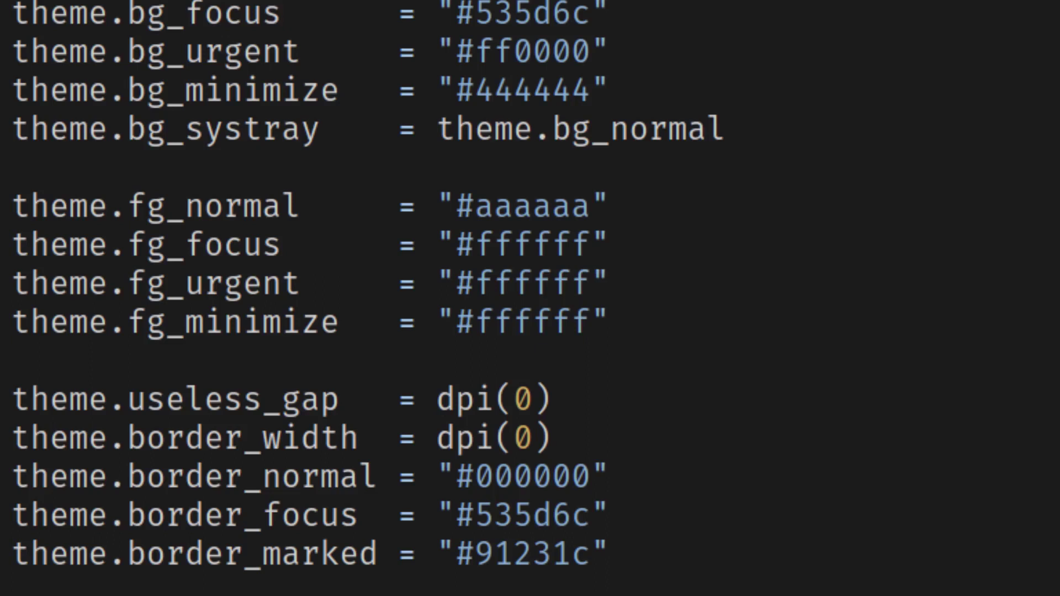
- In theme.lua, define local themes_path_local below themes_path as the absolute path of .config/awesome/style/ in the home directory, and save
key("g")
key("g")
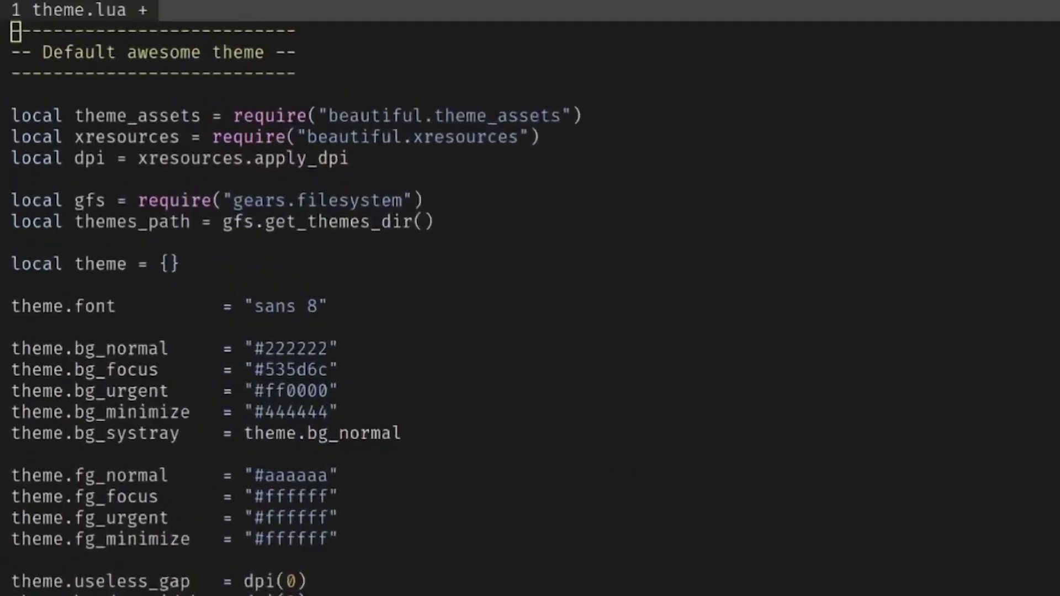
key("j")
key("j")
key("j")
key("j")
key("j")
key("j")
key("j")
key("j")
key("j")
key("j")
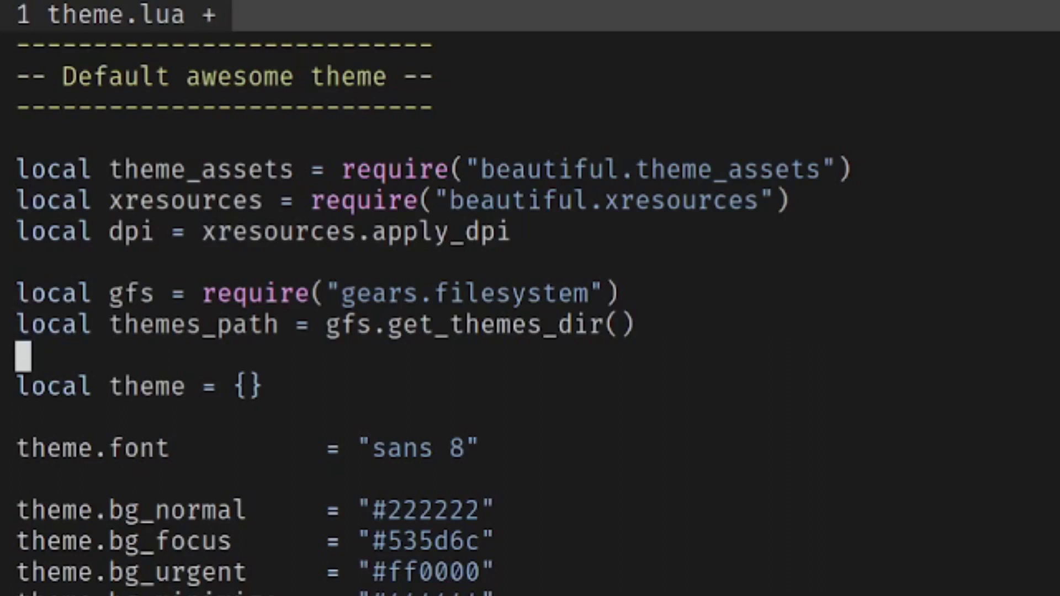
key("i")
type("local themes_path_local = \"/home/arsh/.config/awesome/style/\"")
key("Return")
key("Escape")
type(":w")
key("Return")
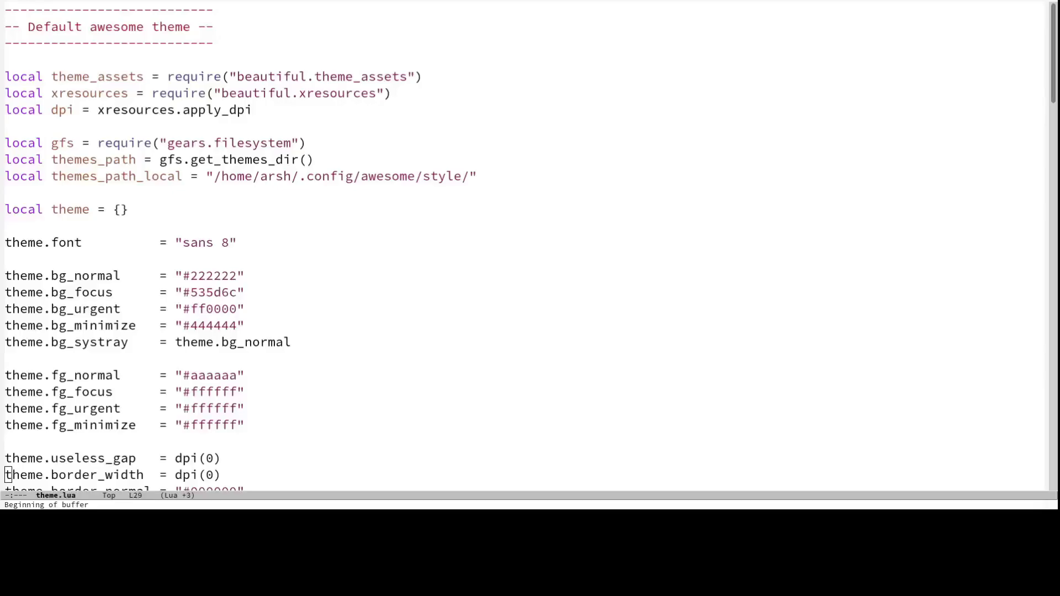
- Change the value of theme.titlebar_close_button_normal to themes_path_local.."titlebar/close_normal.png"
scroll(380, 110, "down", 12)
scroll(380, 110, "up", 4)
left_click(380, 110)
type("_local..\"default/titlebar/close_normal.png")
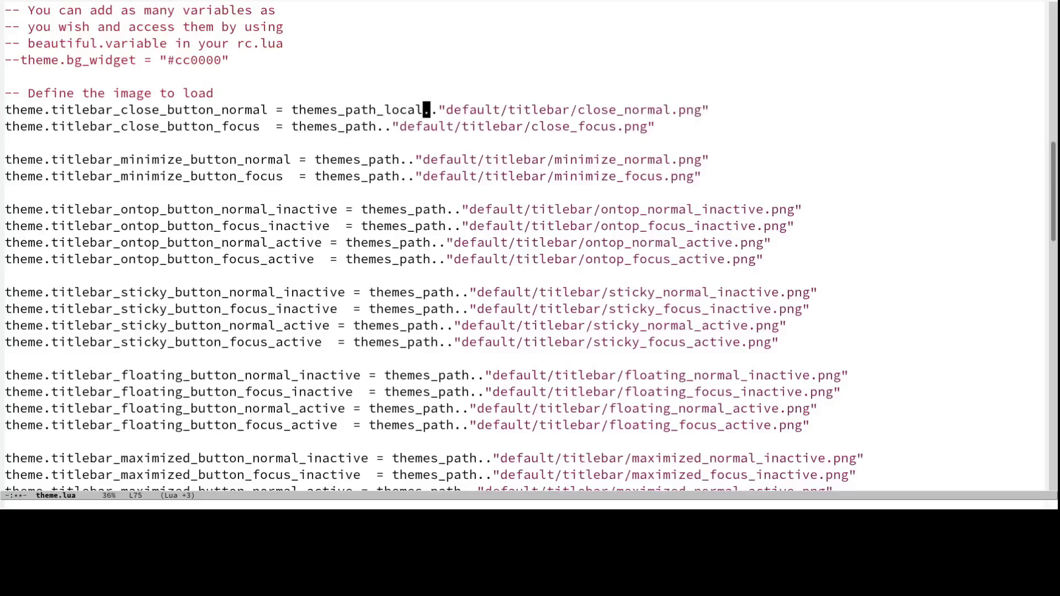
key("ctrl+Right")
key("ctrl+BackSpace")
key("Right")
key("BackSpace")
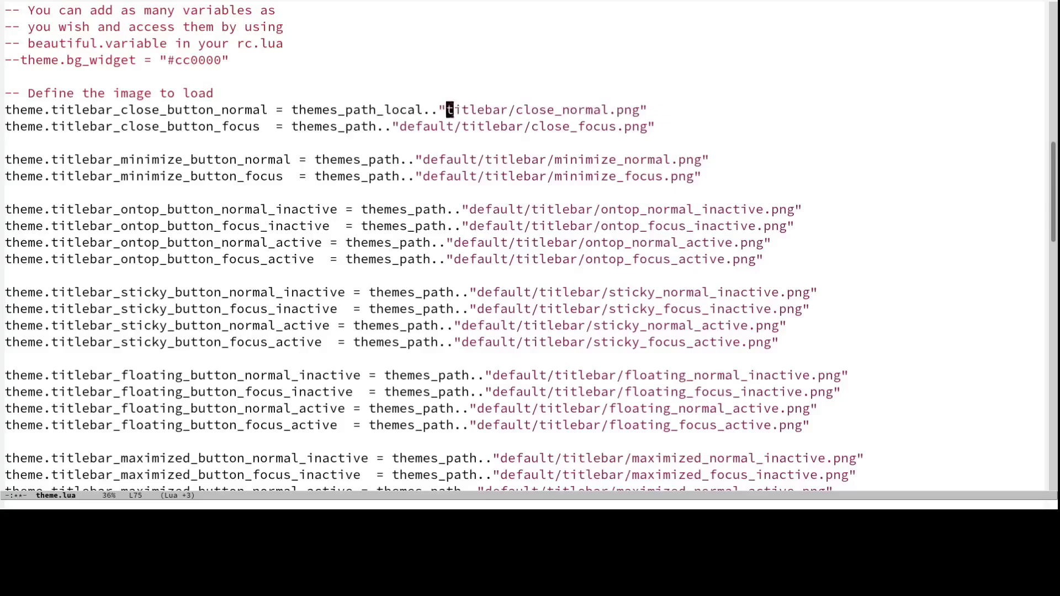
- Duplicate the theme.titlebar_close_button_normal line directly below itself
key("ctrl+a")
key("ctrl+space")
key("ctrl+e")
key("alt+w")
key("Return")
key("ctrl+y")
- Comment out the original titlebar image lines from close_button_focus through maximized_button_focus_active with --[[ and ]]--
key("Return")
key("ctrl+n")
type("--[[")
scroll(524, 245, "down", 4)
left_click(828, 358)
key("Return")
type("]]--")
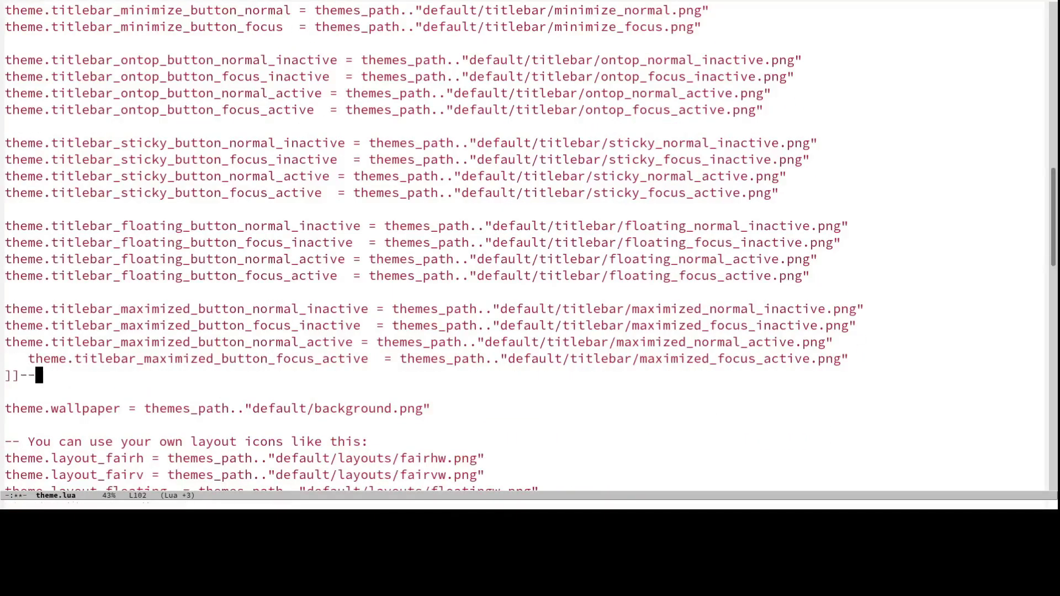
- Remove the stray indent from the maximized_button_focus_active line and put the opening --[[ on its own line
key("Up")
key("Left")
key("BackSpace")
key("BackSpace")
key("BackSpace")
scroll(524, 246, "up", 2)
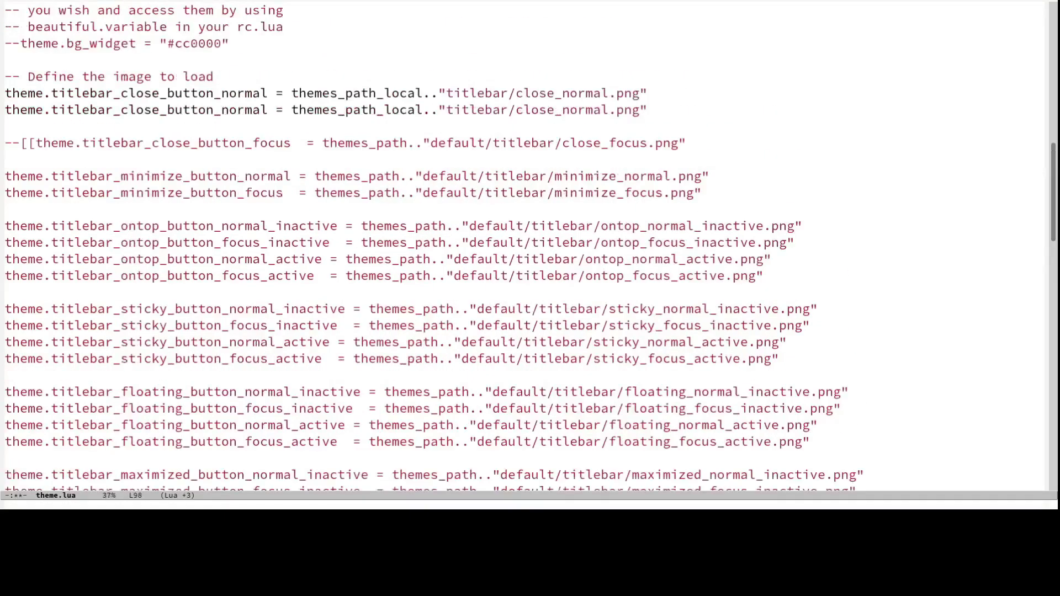
key("Return")
scroll(530, 248, "down", 2)
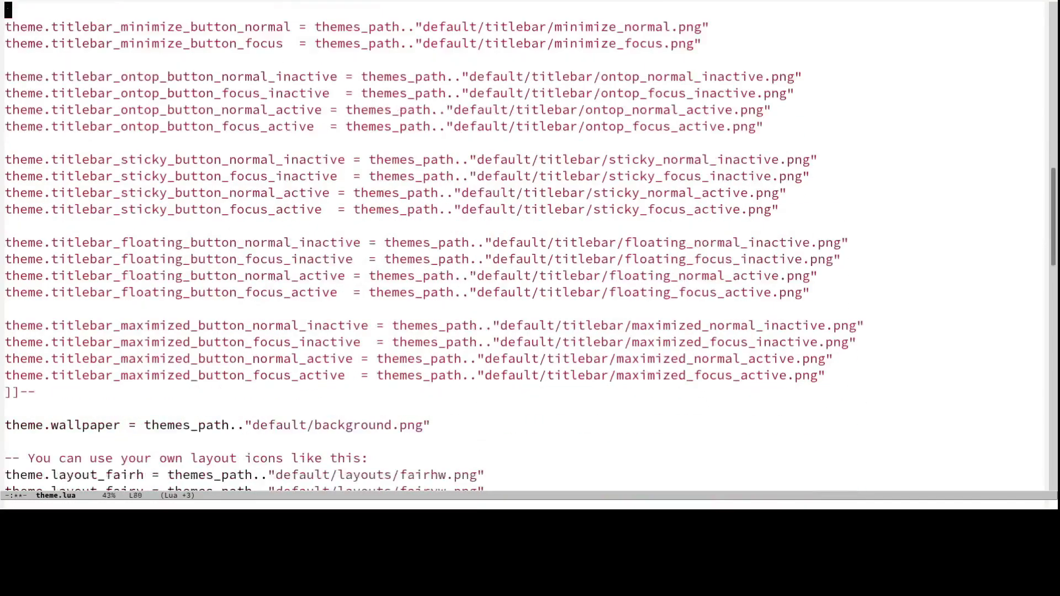
- Add a blank line below the duplicated close button line and rename its variable to theme.titlebar_close_button_focus
scroll(530, 248, "up", 3)
left_click(650, 193)
key("Return")
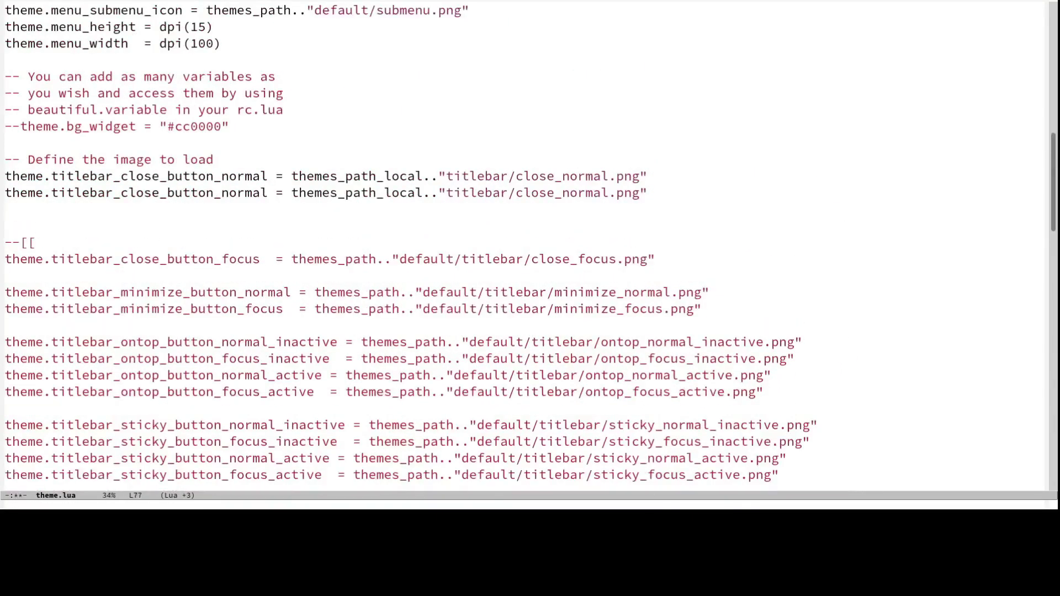
left_click(225, 192)
key("alt+d")
type("focus")
- Copy the two titlebar_minimize_button lines from the comment block and paste them below the active close button lines
scroll(530, 249, "down", 2)
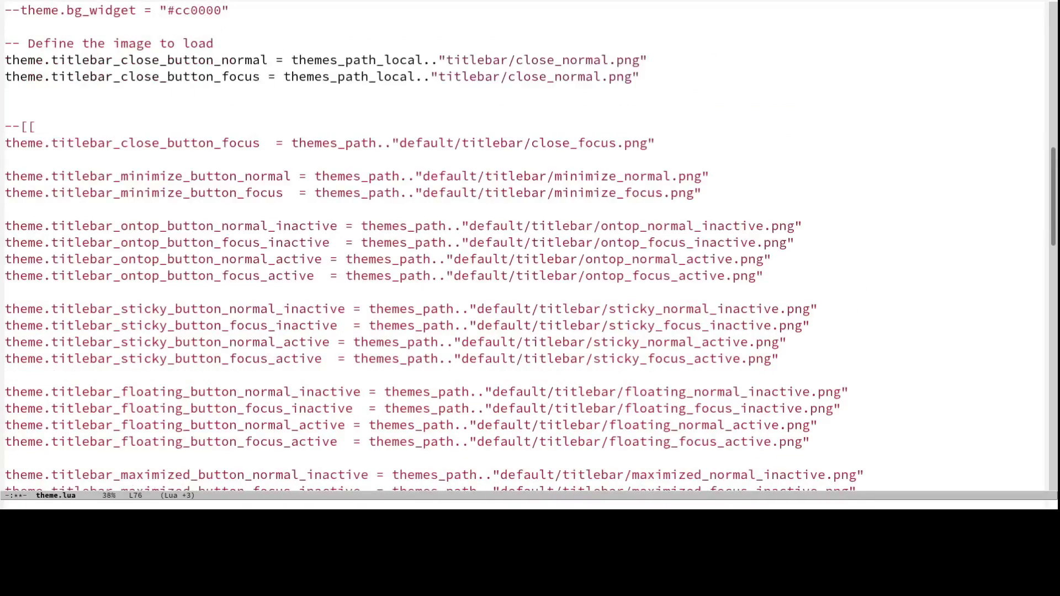
left_click_drag(704, 143, 6, 127)
key("alt+w")
left_click(8, 60)
key("ctrl+y")
key("Return")
key("Return")
- Copy the four titlebar_maximized_button lines from the comment block and paste them below the active minimize button lines
scroll(530, 249, "down", 3)
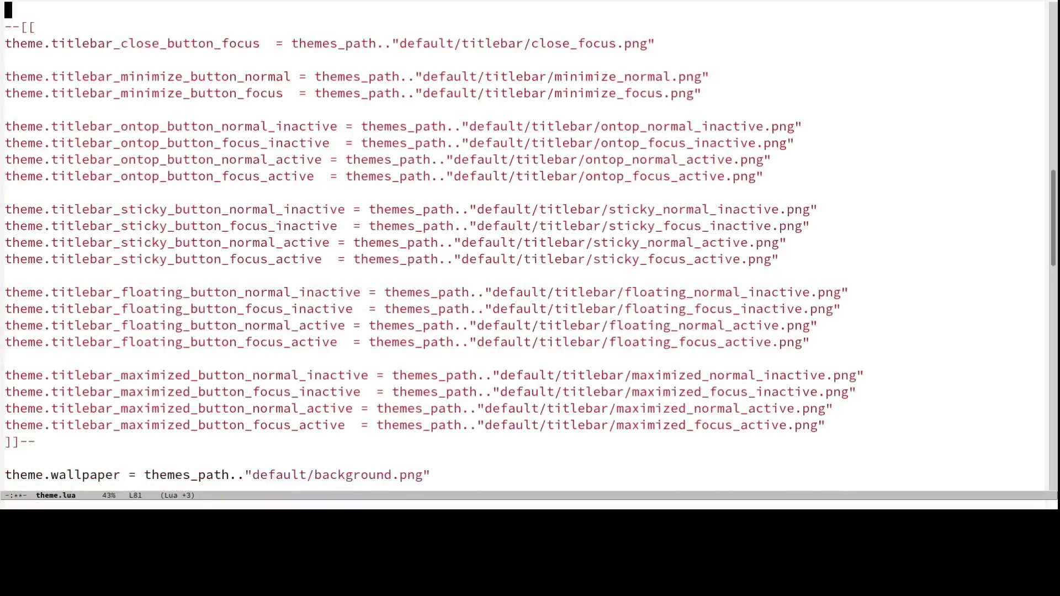
left_click_drag(826, 425, 23, 376)
key("alt+w")
scroll(531, 249, "up", 2)
left_click(7, 175)
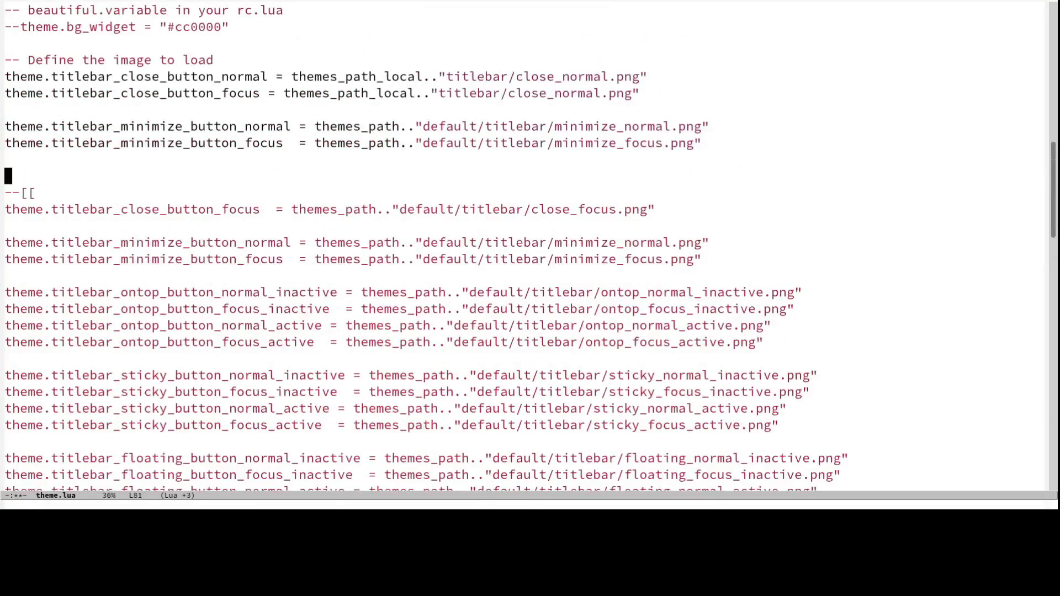
key("ctrl+y")
key("Up")
key("Up")
key("Up")
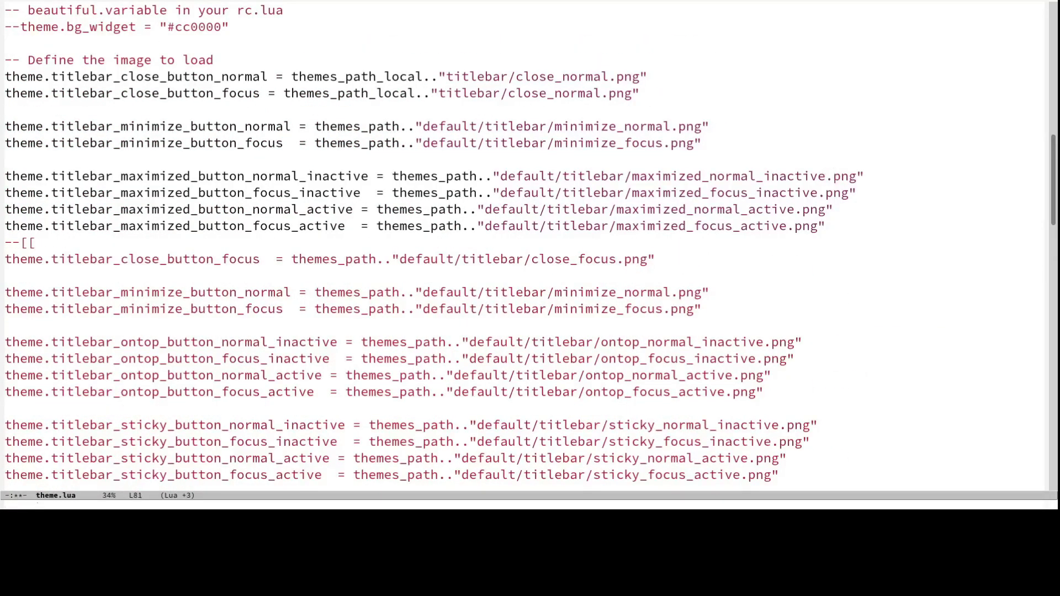
- Replace the values of both active minimize button lines with the themes_path_local.."titlebar/close_normal.png" value copied from the close button line
left_click(426, 126)
left_click_drag(703, 143, 317, 143)
key("ctrl+w")
key("Up")
key("ctrl+k")
key("Up")
key("Up")
key("ctrl+Left")
key("ctrl+alt+space")
key("alt+w")
key("Down")
key("Down")
key("ctrl+y")
key("Down")
key("ctrl+y")
left_click(542, 127)
- Shorten the image path in both active close button lines to "titlebar/close.png"
left_click_drag(611, 77, 564, 94)
left_click(611, 77)
key("BackSpace")
key("BackSpace")
key("BackSpace")
key("BackSpace")
key("BackSpace")
key("BackSpace")
key("BackSpace")
key("Down")
key("Right")
key("Right")
key("Right")
key("Right")
key("Right")
key("Right")
key("BackSpace")
key("BackSpace")
key("BackSpace")
key("BackSpace")
key("BackSpace")
key("BackSpace")
key("BackSpace")
- Change the active titlebar_minimize_button_normal image path to "titlebar/minimize.png"
key("Down")
key("Down")
key("Right")
key("Right")
key("Right")
key("Right")
key("Right")
key("Right")
key("Right")
key("Right")
key("Right")
key("Right")
key("Right")
key("BackSpace")
key("BackSpace")
key("BackSpace")
key("BackSpace")
key("BackSpace")
key("BackSpace")
key("BackSpace")
key("BackSpace")
key("BackSpace")
key("BackSpace")
key("BackSpace")
key("BackSpace")
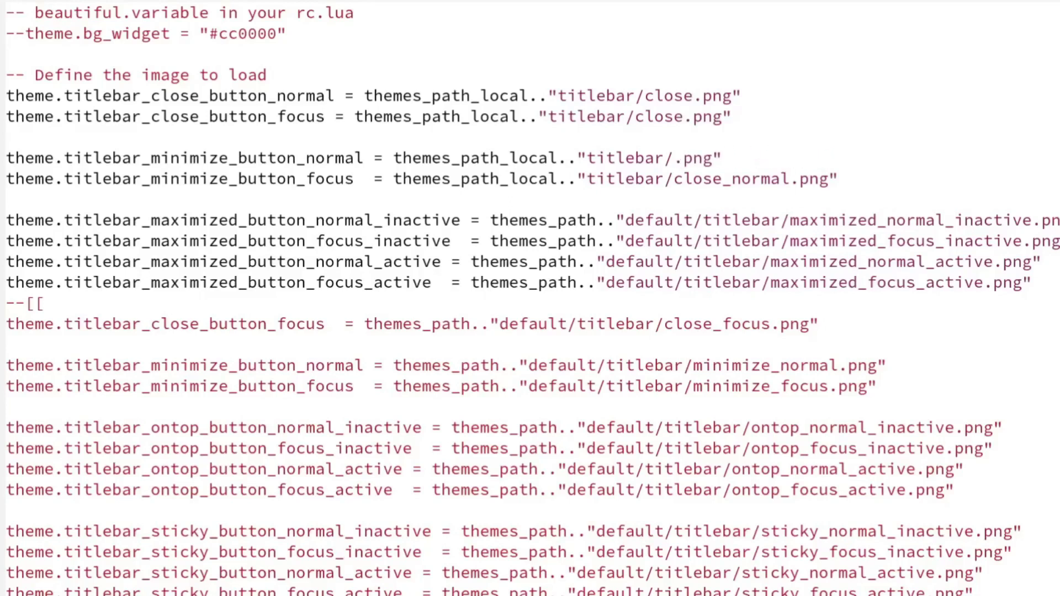
type("minimize")
- Change the active titlebar_minimize_button_focus image path to "titlebar/minimize.png"
key("Down")
key("Right")
key("BackSpace")
key("BackSpace")
key("BackSpace")
key("BackSpace")
key("BackSpace")
key("BackSpace")
key("BackSpace")
key("BackSpace")
key("BackSpace")
key("BackSpace")
key("BackSpace")
key("BackSpace")
type("minimize")
- Shorten the image file names in the two inactive-state maximized button lines to maximize.png
key("Down")
key("Left")
key("Left")
key("Left")
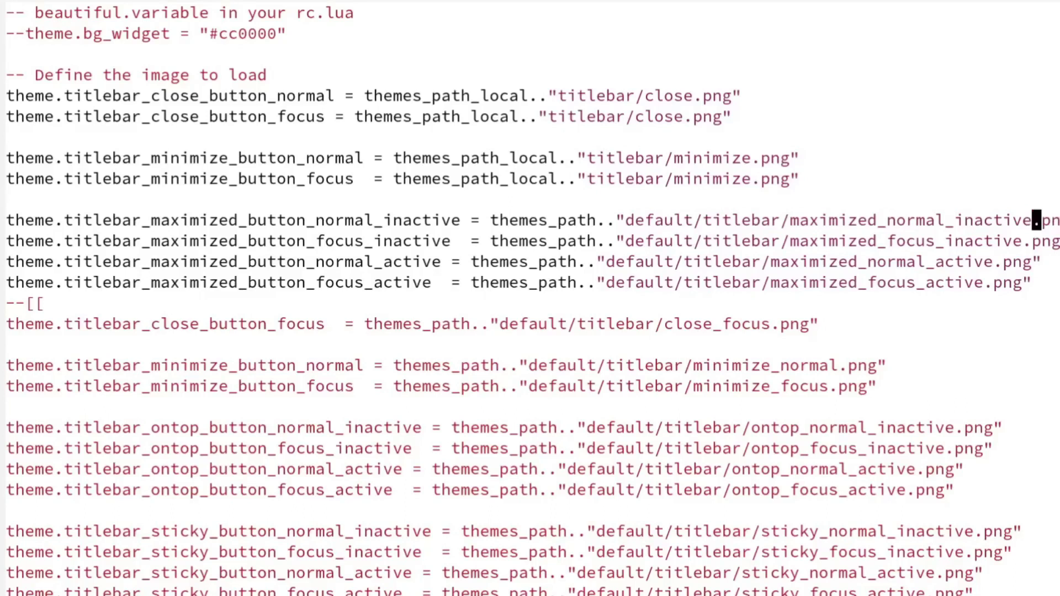
key("BackSpace")
key("BackSpace")
key("BackSpace")
key("BackSpace")
key("BackSpace")
key("BackSpace")
key("BackSpace")
key("BackSpace")
key("BackSpace")
key("BackSpace")
key("BackSpace")
key("BackSpace")
key("BackSpace")
key("BackSpace")
key("BackSpace")
key("BackSpace")
key("Down")
key("Right")
key("Right")
key("Right")
key("Right")
key("Right")
key("Right")
key("Right")
key("Right")
key("Right")
key("Right")
key("Right")
key("Right")
key("Right")
key("Right")
key("Right")
key("BackSpace")
key("BackSpace")
key("BackSpace")
key("BackSpace")
key("BackSpace")
key("BackSpace")
key("BackSpace")
key("BackSpace")
key("BackSpace")
key("d")
key("F")
key("underscore")
key("X")
key("k")
key("x")
- Shorten the image file names in the two active-state maximized button lines to maximized.png
key("j")
key("j")
key("f")
key("period")
key("d")
key("F")
key("underscore")
key("d")
key("F")
key("underscore")
key("j")
key("f")
key("period")
key("d")
key("F")
key("underscore")
key("d")
key("F")
key("underscore")
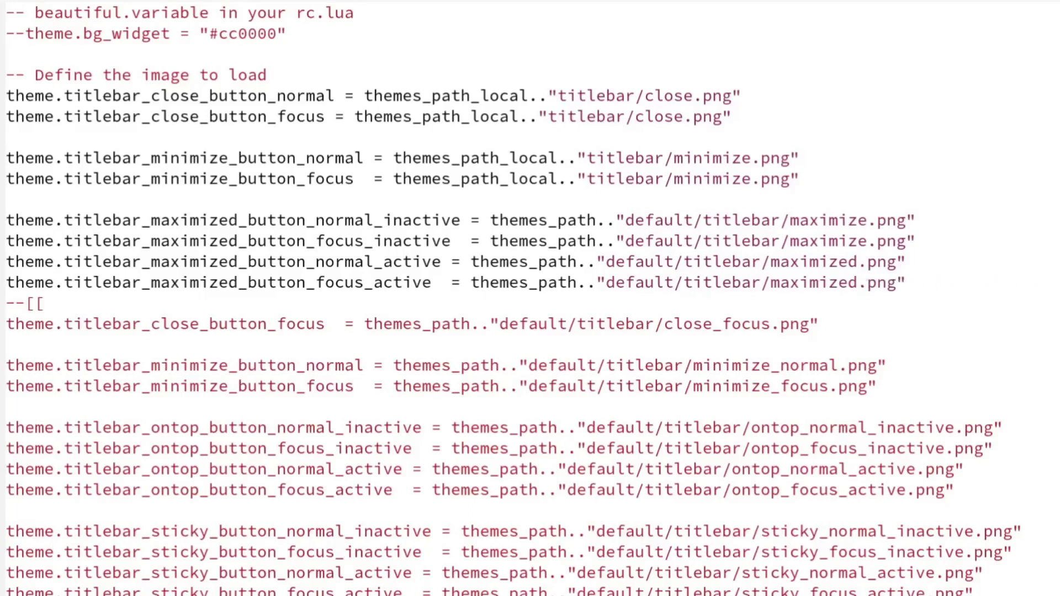
key("k")
key("k")
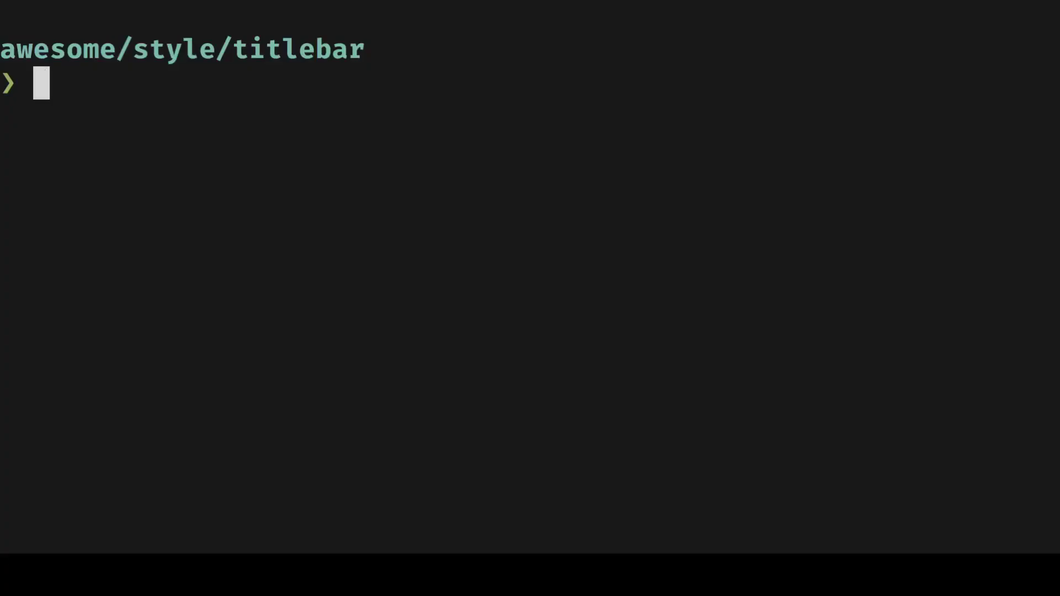
- List the contents of ~/.config/awesome/style/titlebar/ in the terminal
type("ls ~/.config/awesome/style")
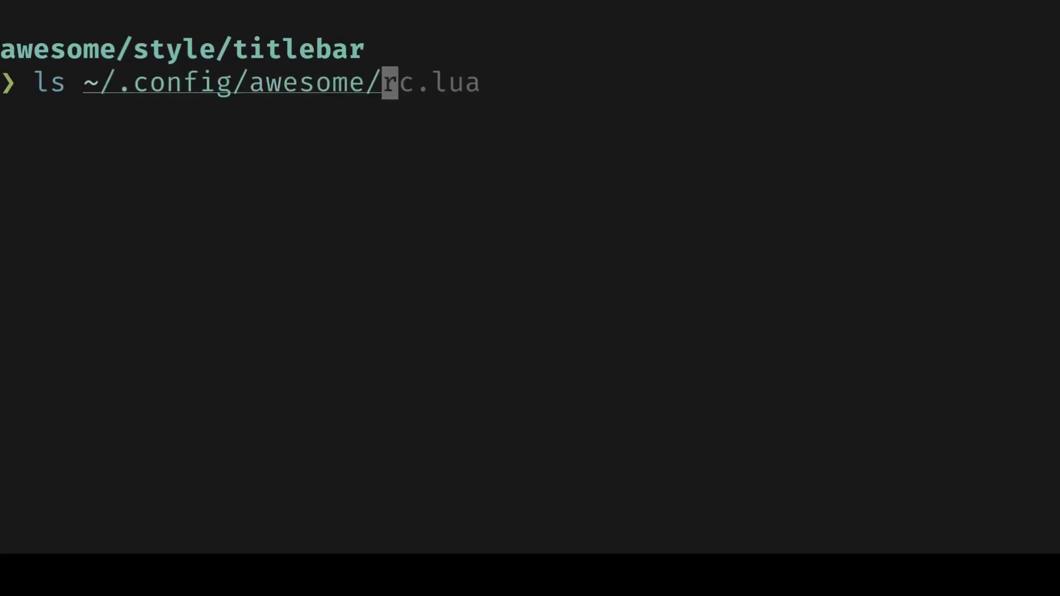
key("Tab")
type("/titlebar/")
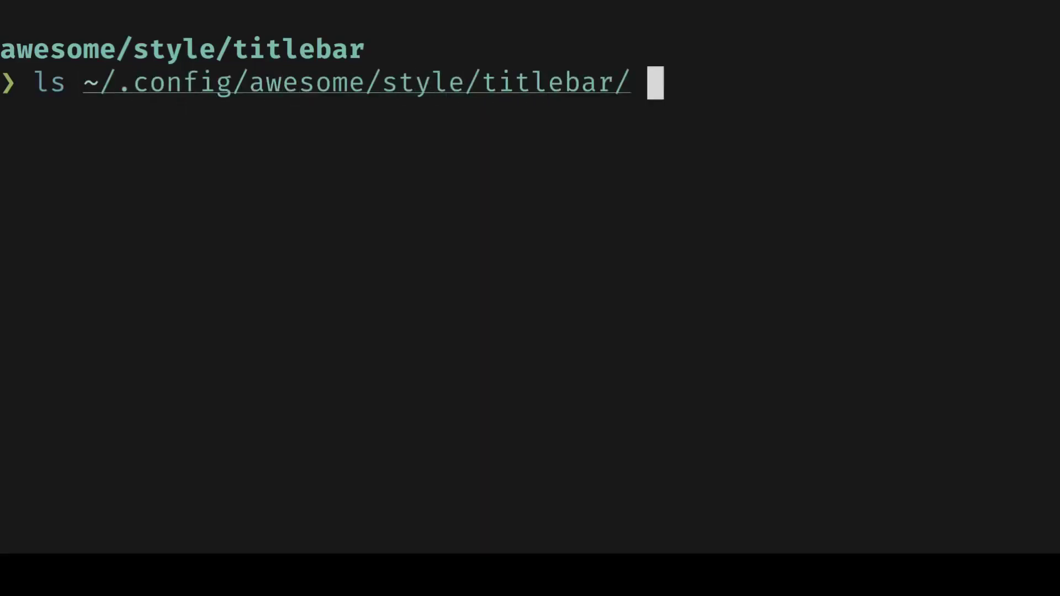
key("Return")
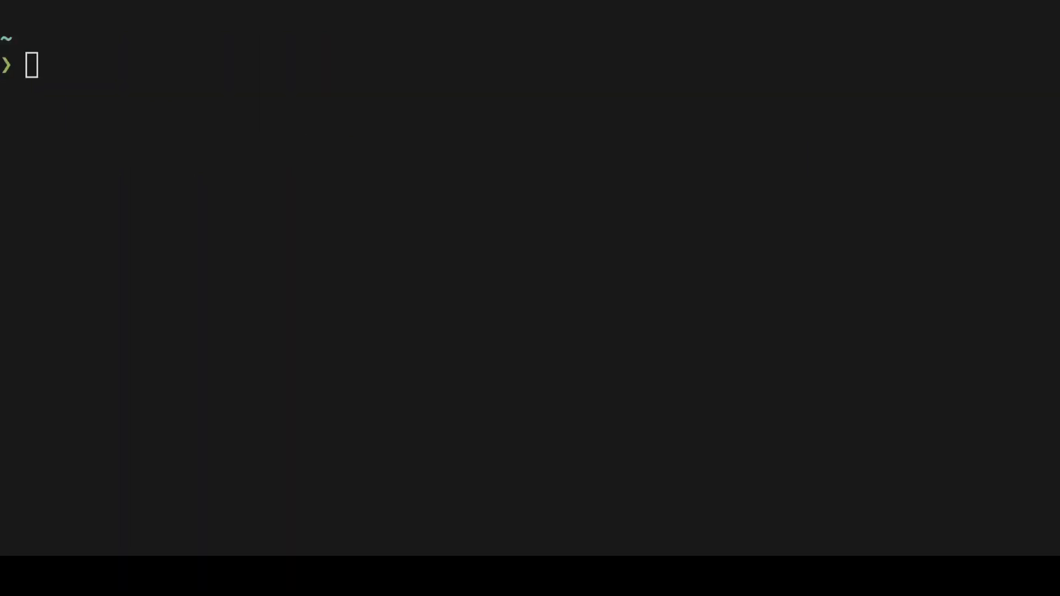
- Open .config/awesome/rc.lua in Vim from the terminal
type("vim .config/awesome/")
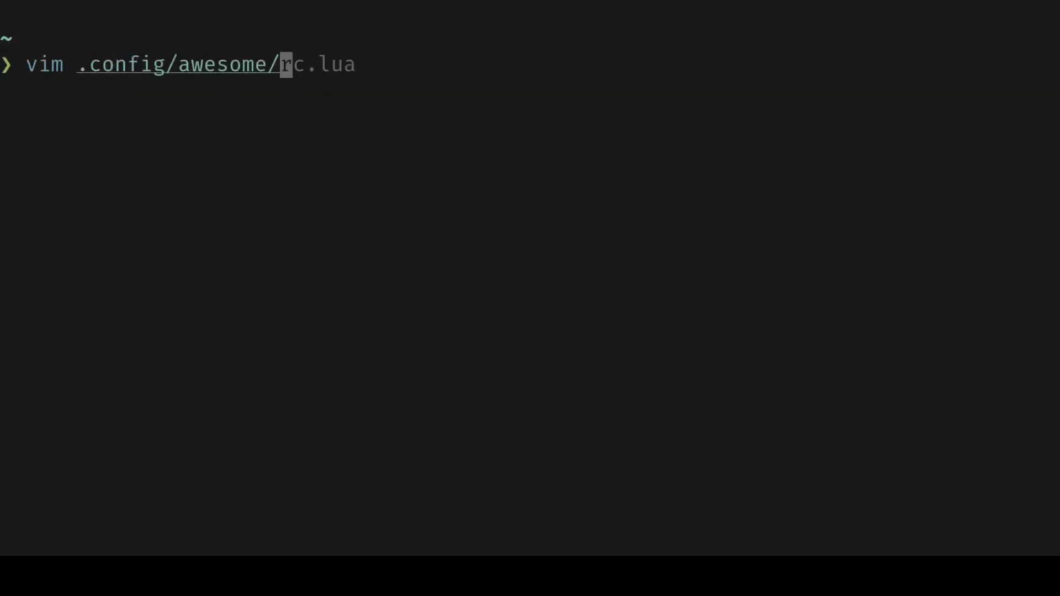
key("Right")
key("Return")
- Highlight the whole beautiful.init line that loads style/theme.lua under the variable definitions
left_click_drag(809, 247, 4, 247)
left_click(4, 247)
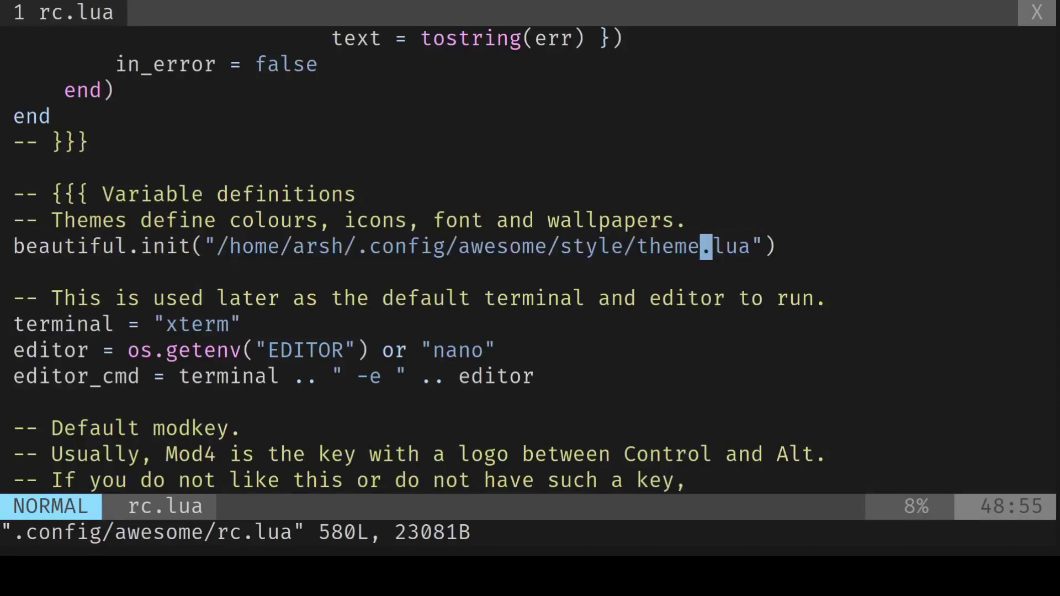
key("End")
left_click_drag(789, 246, 2, 246)
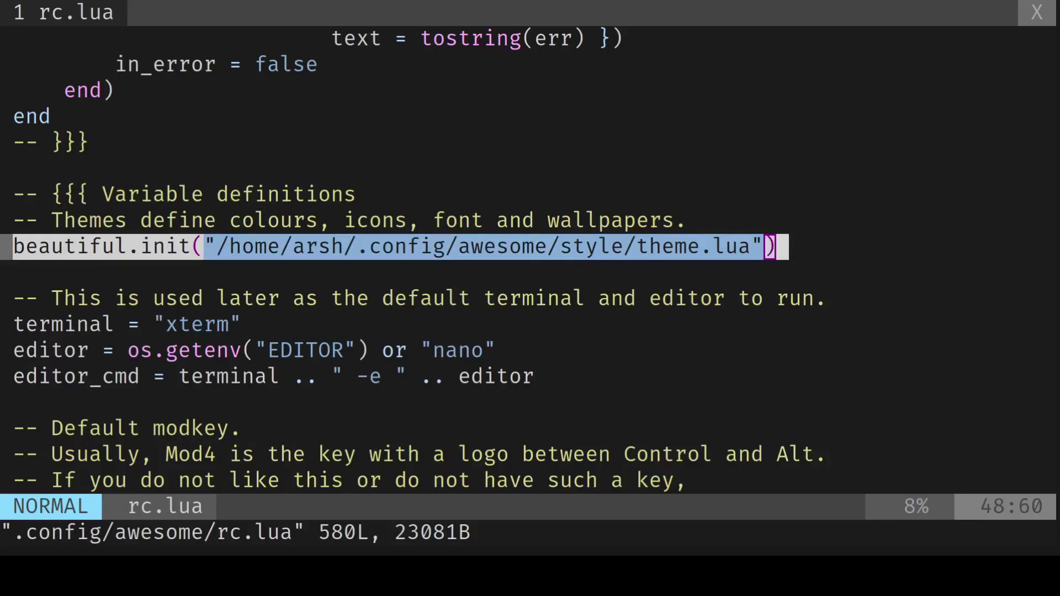